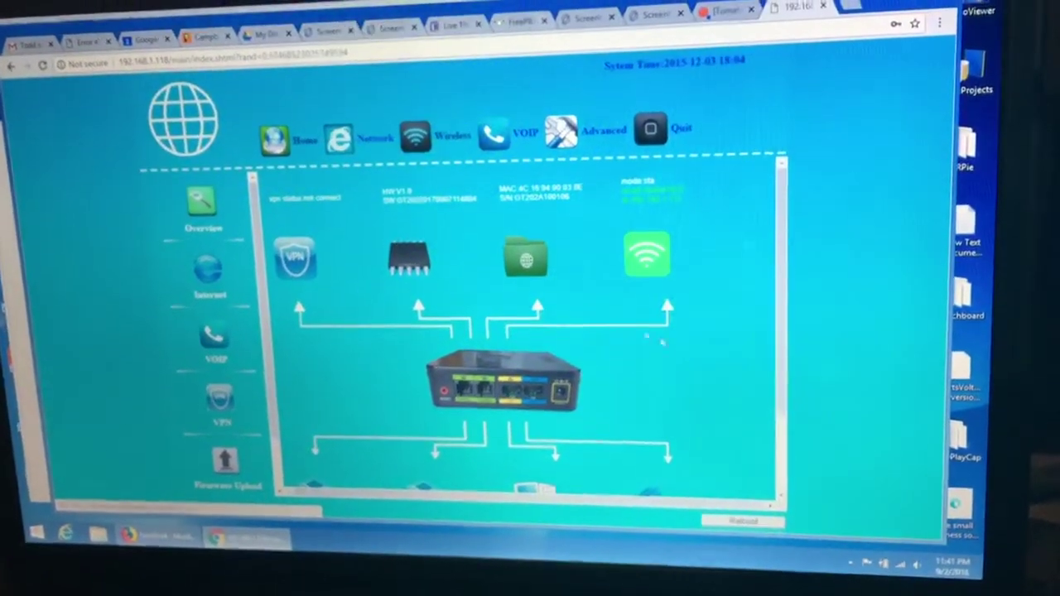
Step: Reboot the router and wait for its login page to return
click(744, 530)
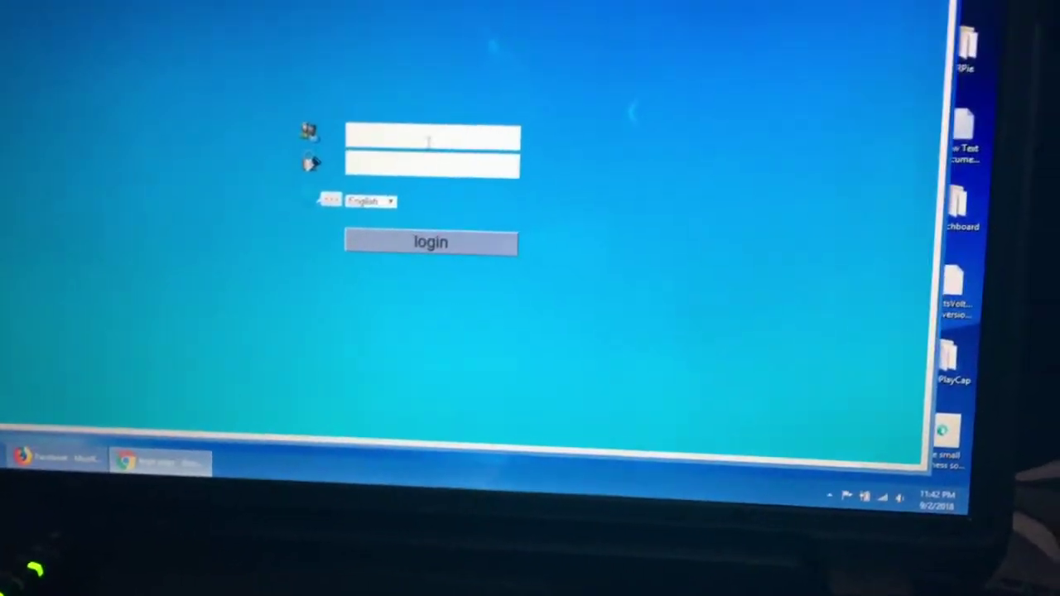
Step: Log back in with the saved username and password to reach the overview page
click(406, 201)
click(369, 221)
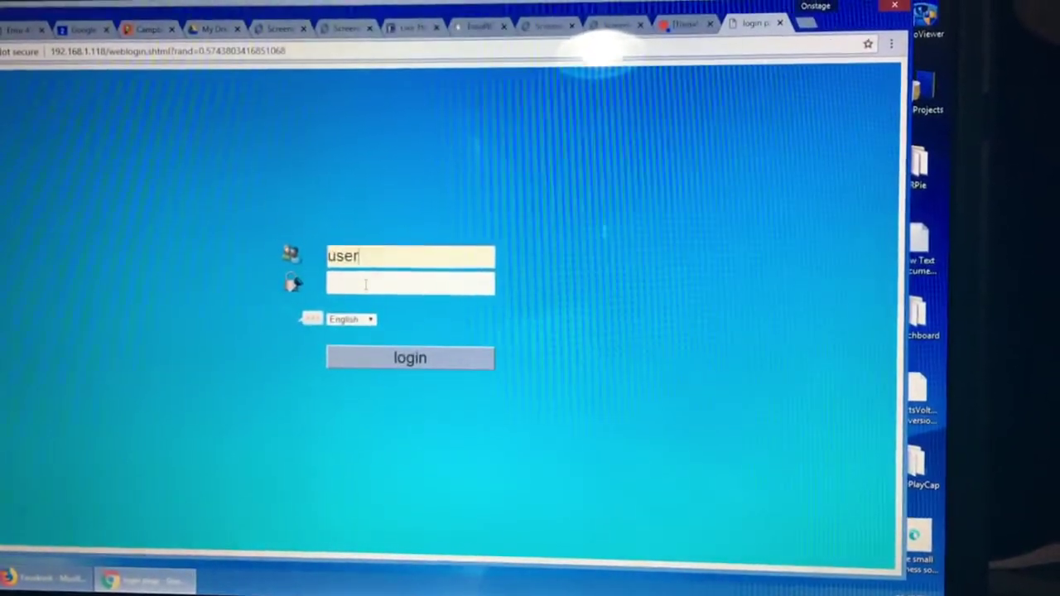
text(u)
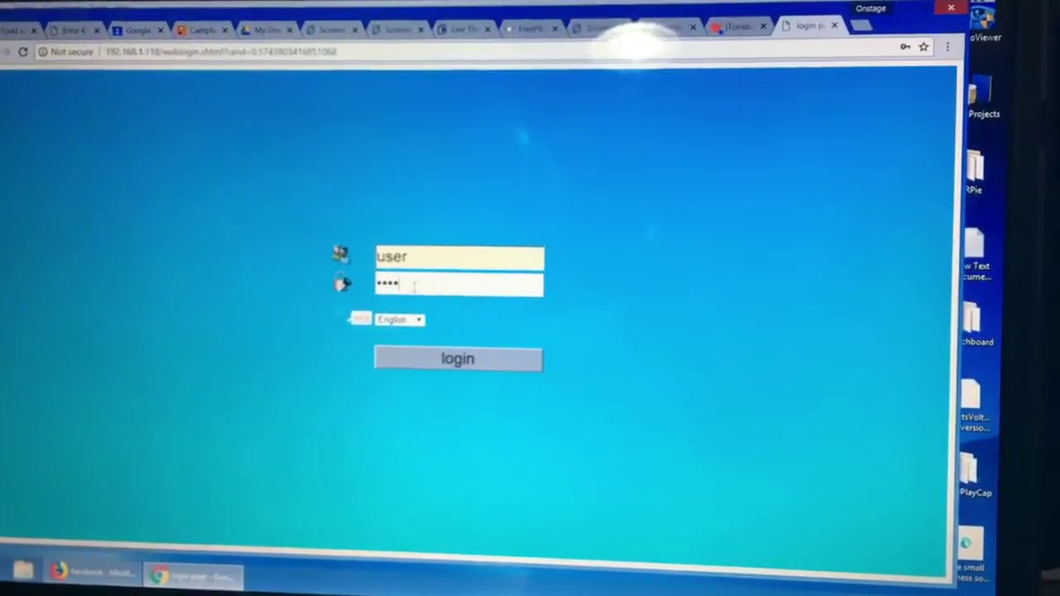
click(460, 362)
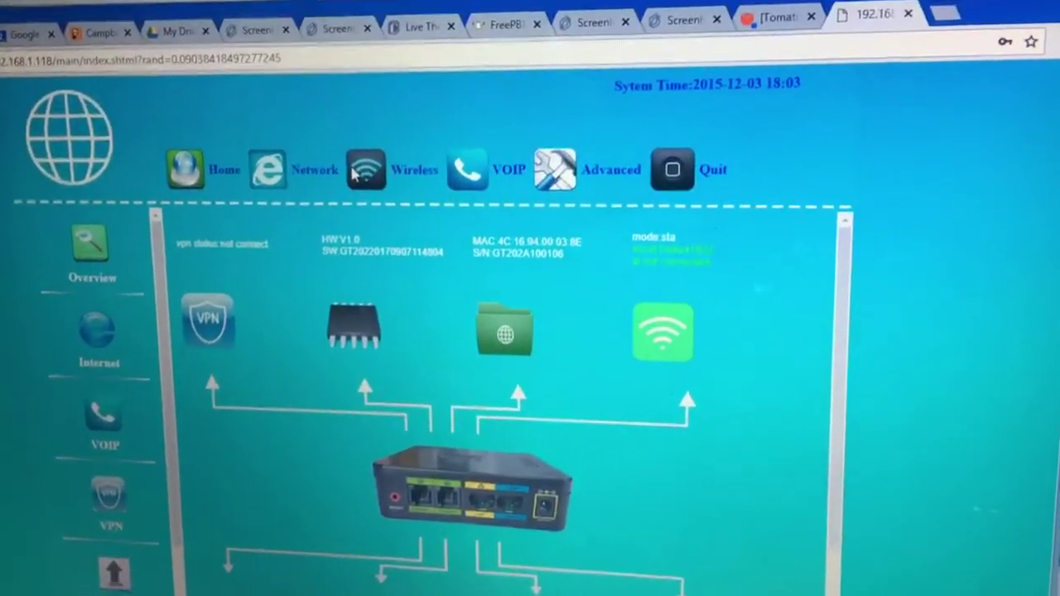
Step: Switch the Wi-Fi radio off in Basic Wireless Settings
click(354, 172)
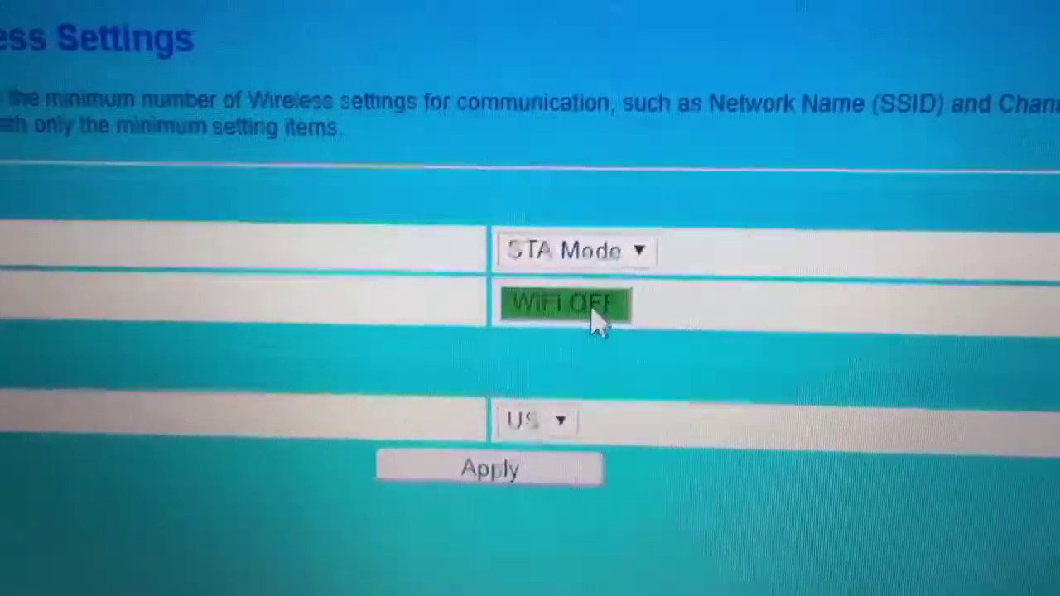
click(572, 300)
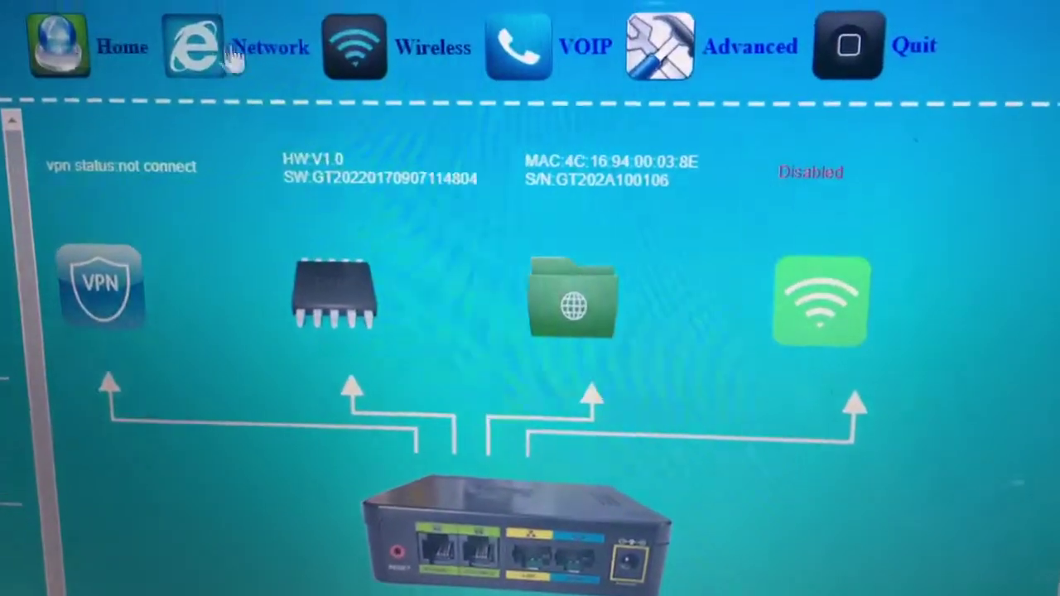
Step: Turn the Wi-Fi radio back on in Basic Wireless Settings, then return to the Home overview
click(360, 34)
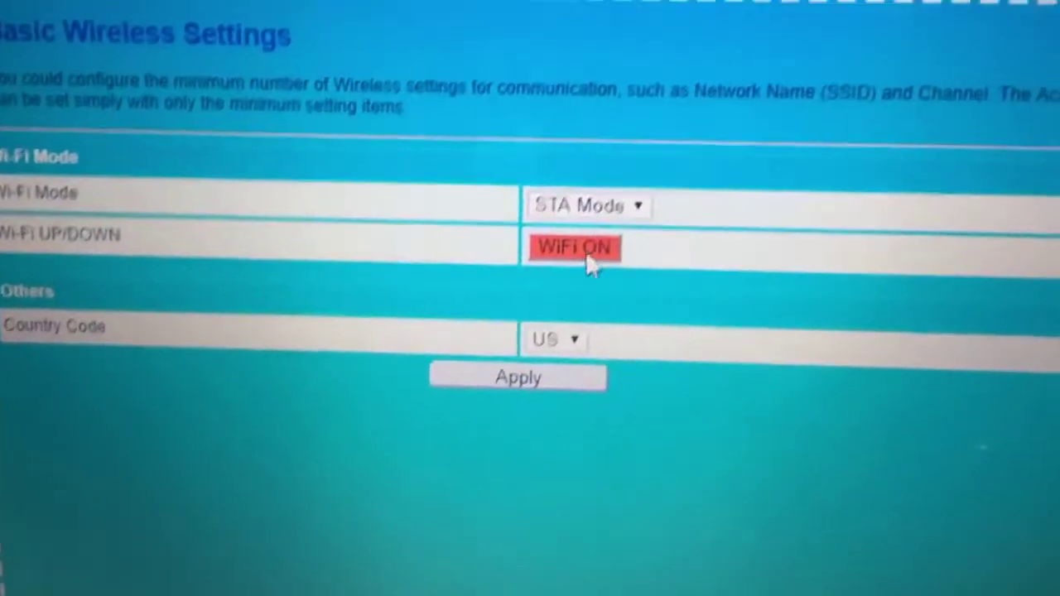
click(580, 327)
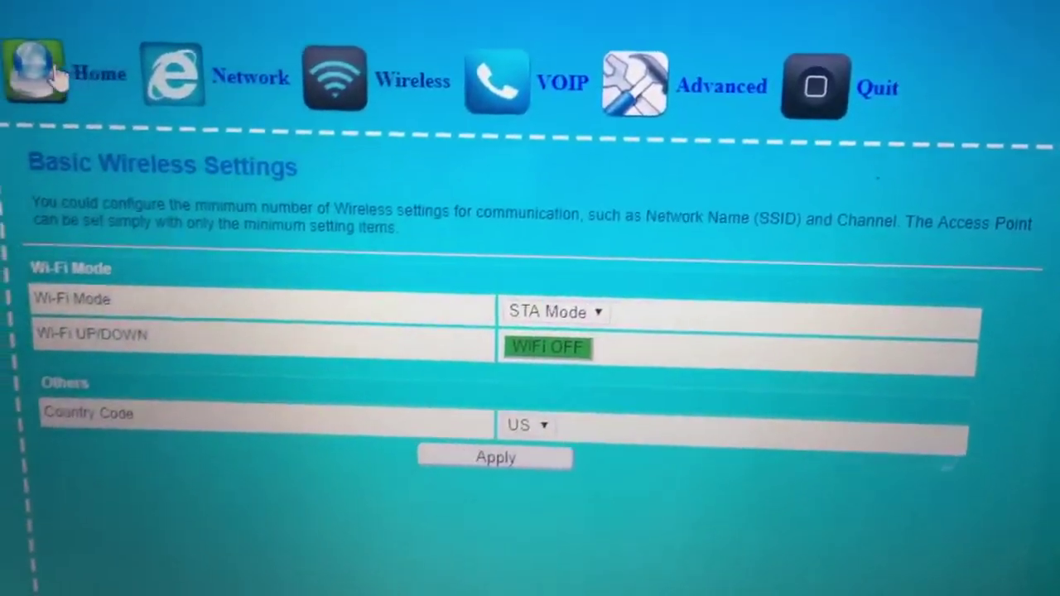
click(58, 76)
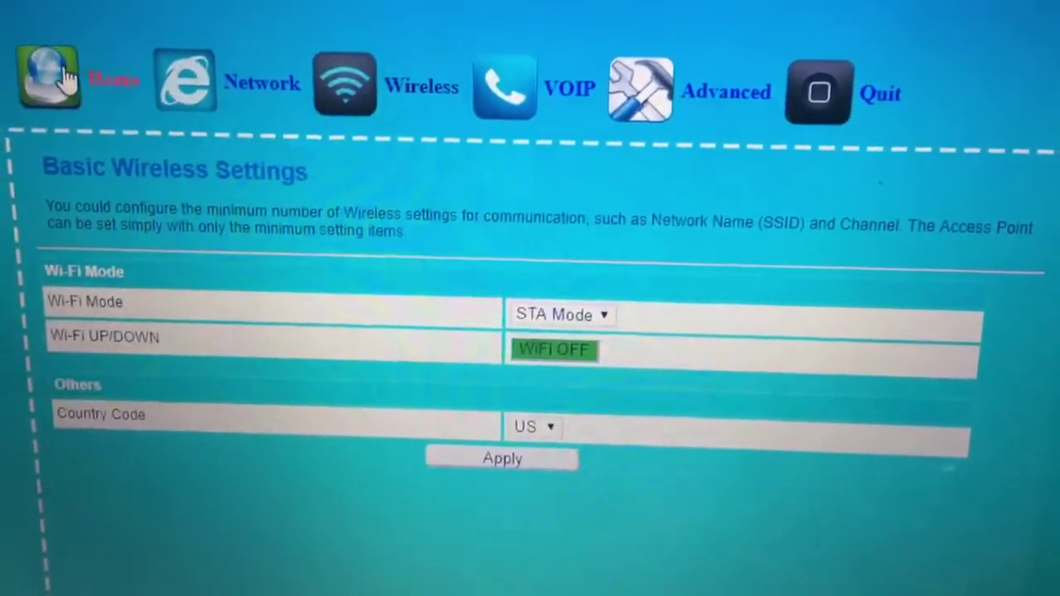